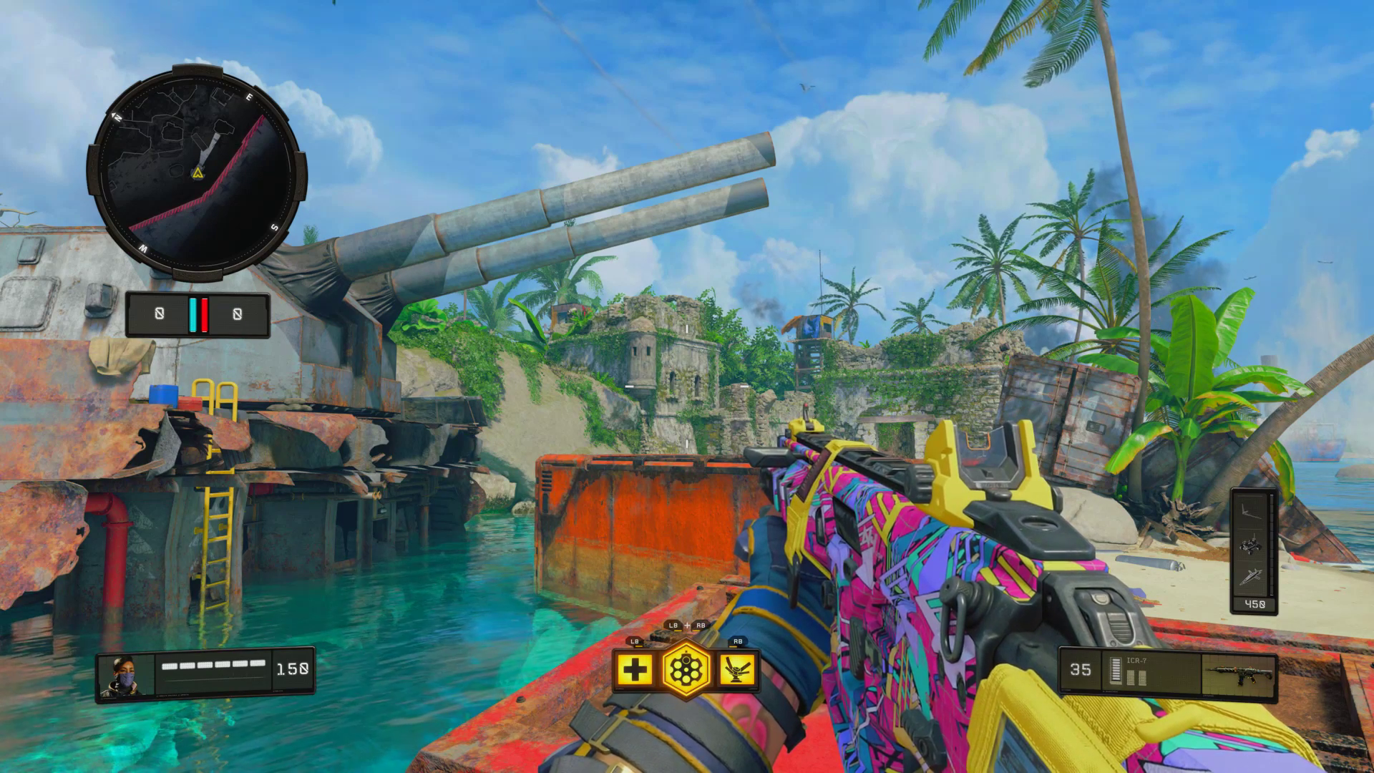
# Pause the match and open the game's Graphics settings.
pyautogui.press('Escape')
pyautogui.press('e')
pyautogui.press('e')
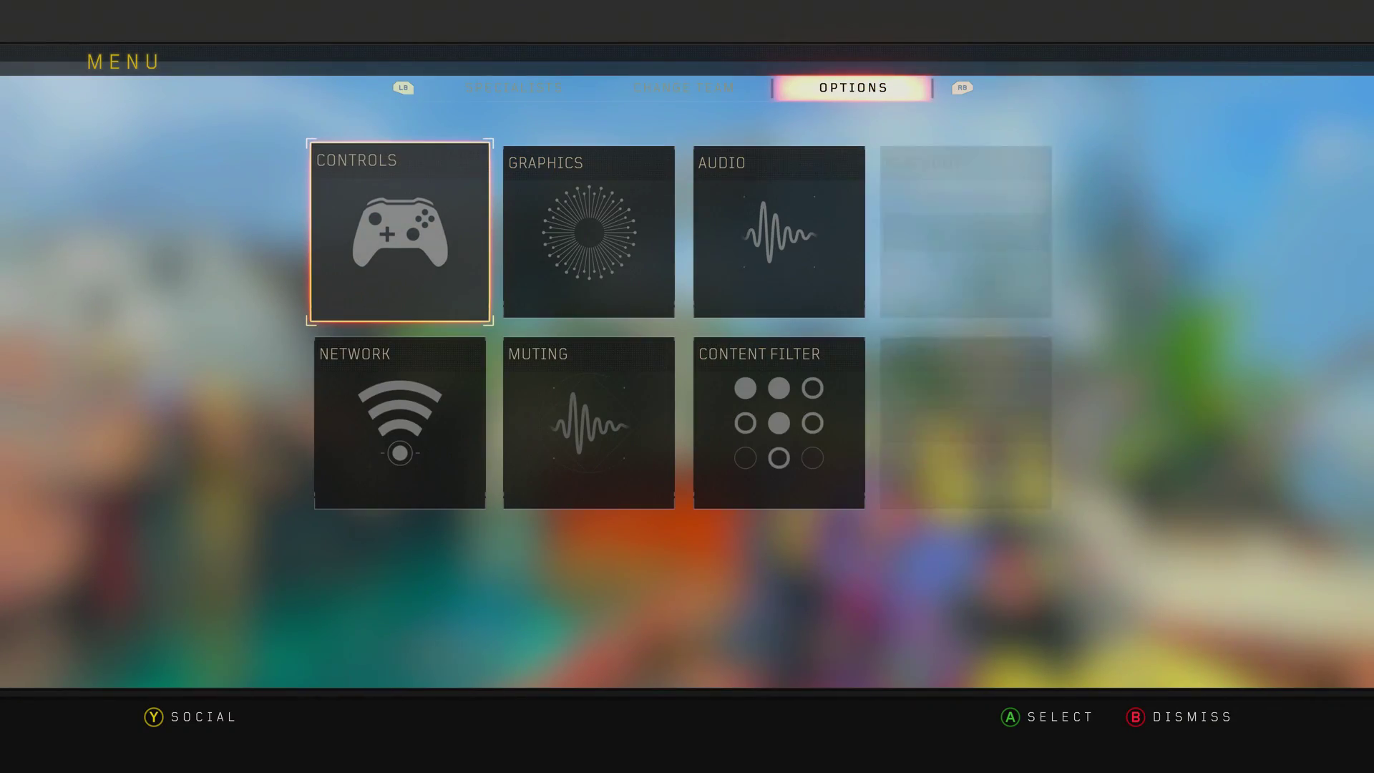
pyautogui.press('Right')
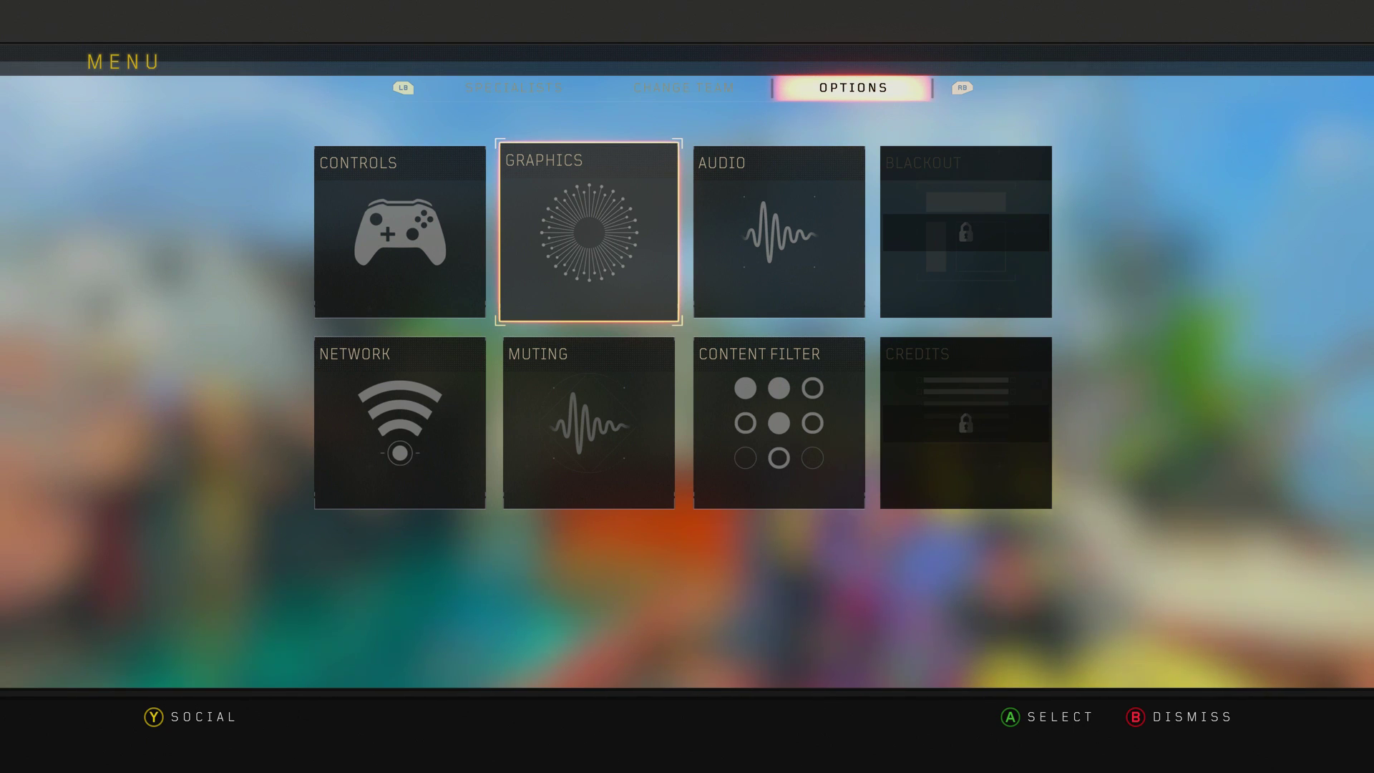
pyautogui.press('Return')
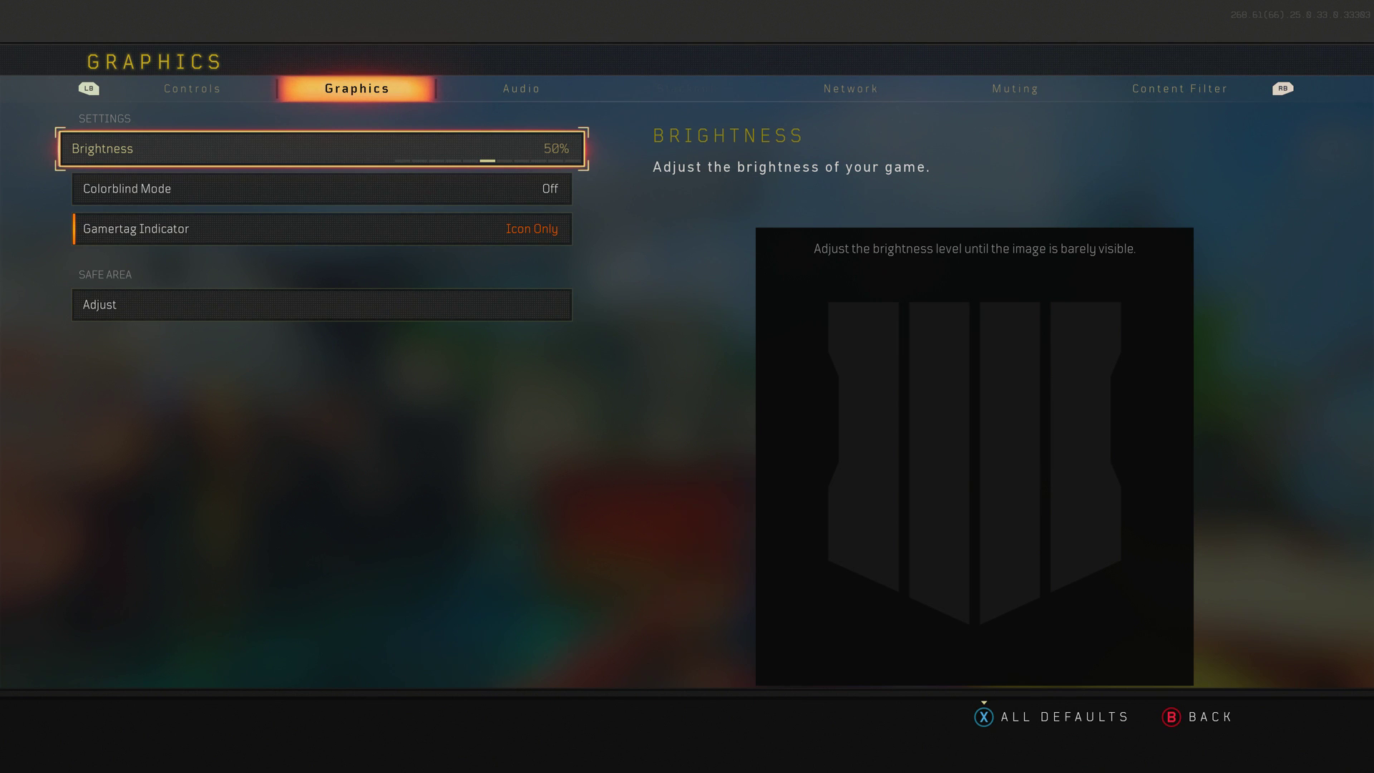
# Try lowering the in-game Brightness to 20% and restore it to 50%.
pyautogui.press('Left')
pyautogui.press('Left')
pyautogui.press('Right')
pyautogui.press('Right')
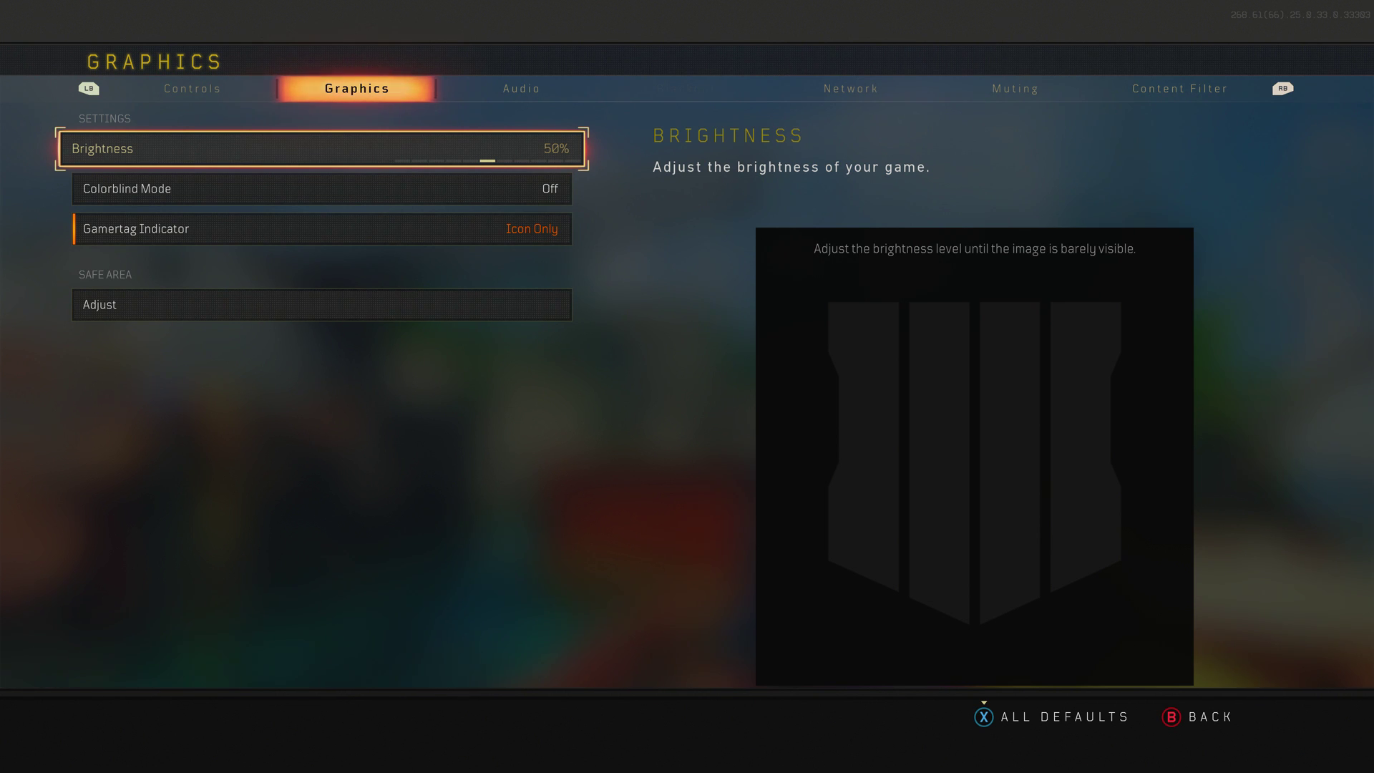
pyautogui.press('Left')
pyautogui.press('Left')
pyautogui.press('Left')
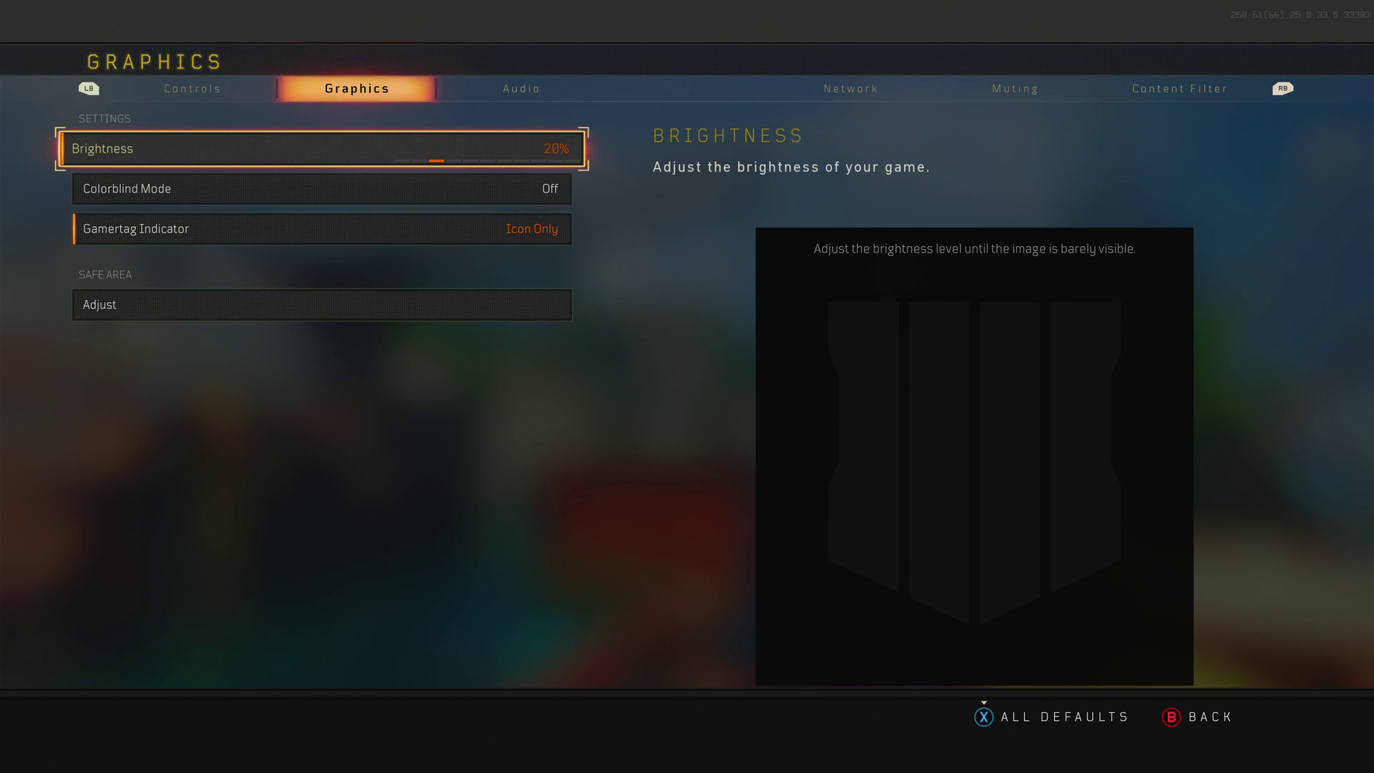
pyautogui.press('Right')
pyautogui.press('Right')
pyautogui.press('Right')
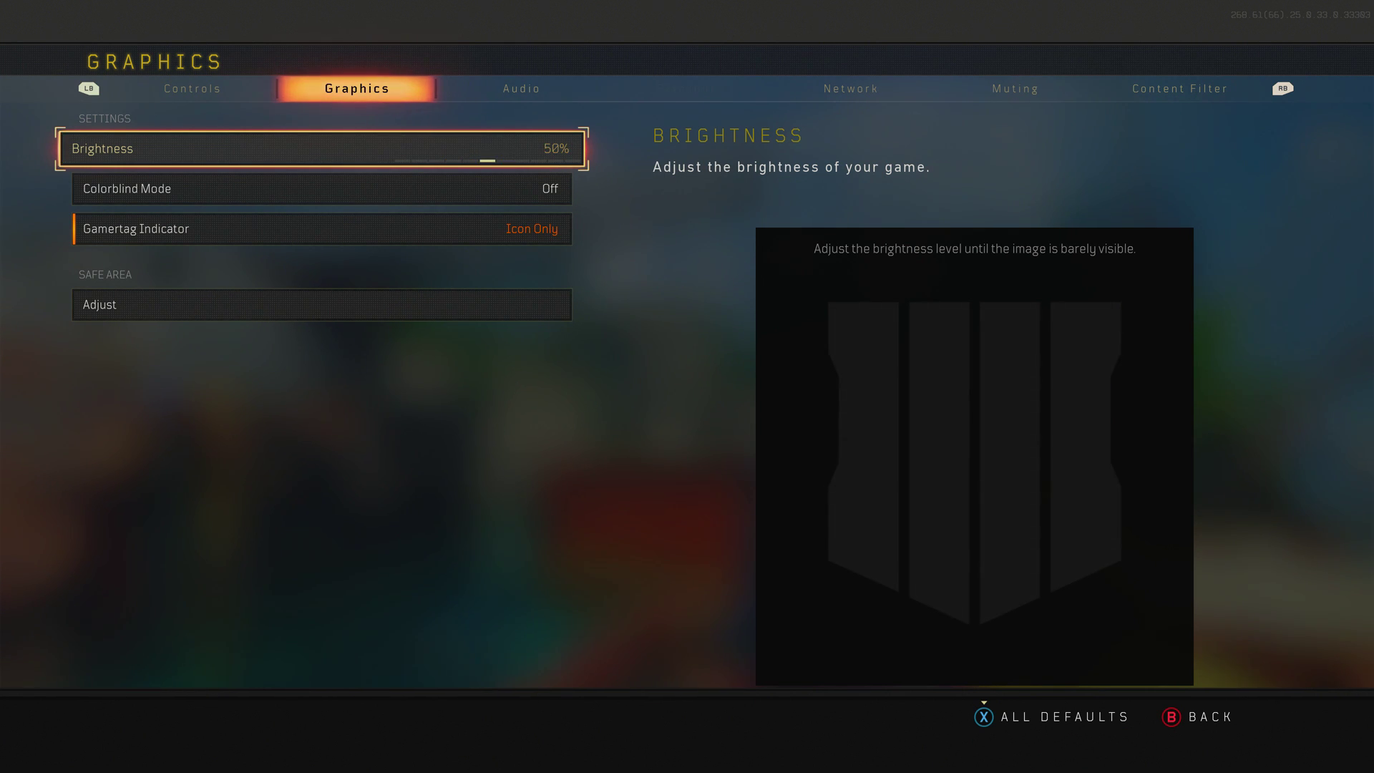
# Try the in-game Brightness across its range, including 90% and 40%, and return it to 50%.
pyautogui.press('Left')
pyautogui.press('Left')
pyautogui.press('Right')
pyautogui.press('Right')
pyautogui.press('Right')
pyautogui.press('Right')
pyautogui.press('Right')
pyautogui.press('Right')
pyautogui.press('Right')
pyautogui.press('Left')
pyautogui.press('Left')
pyautogui.press('Left')
pyautogui.press('Left')
pyautogui.press('Left')
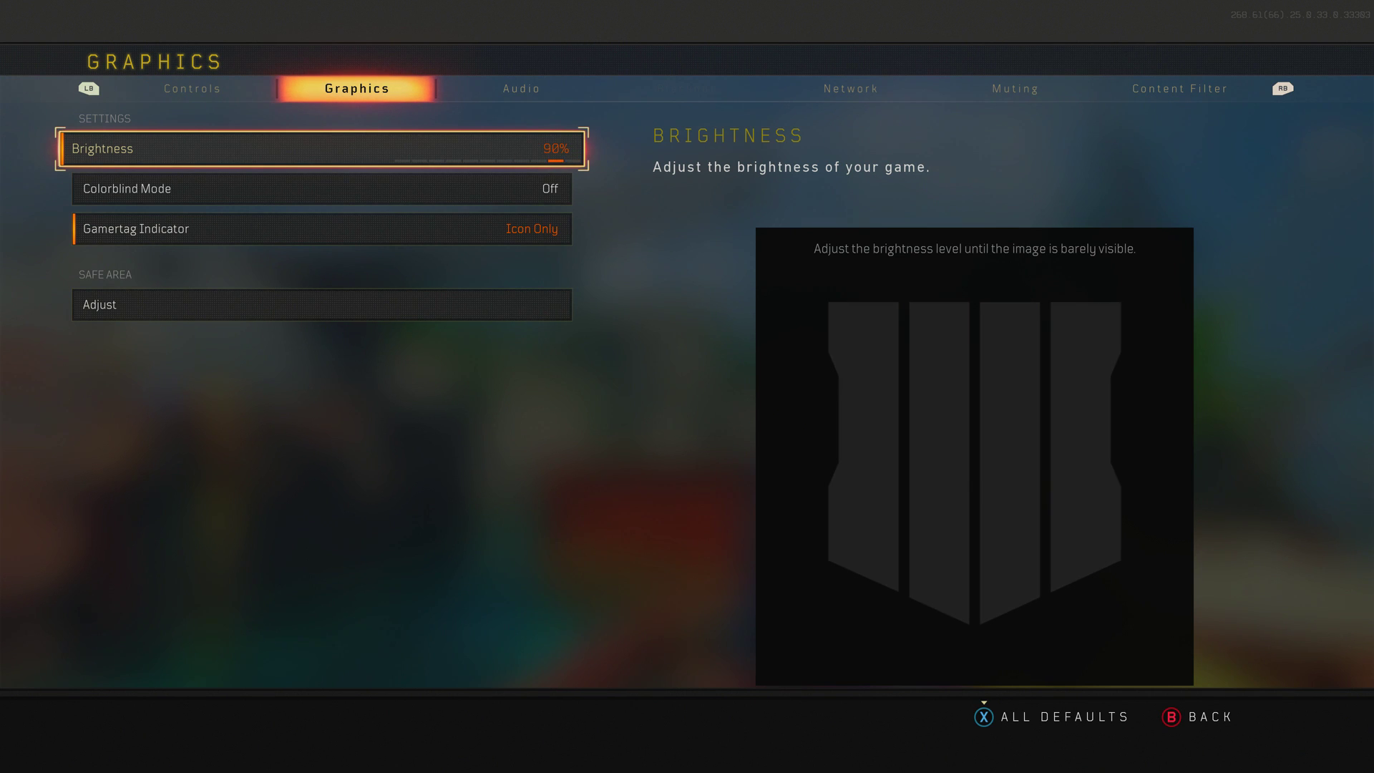
pyautogui.press('Left')
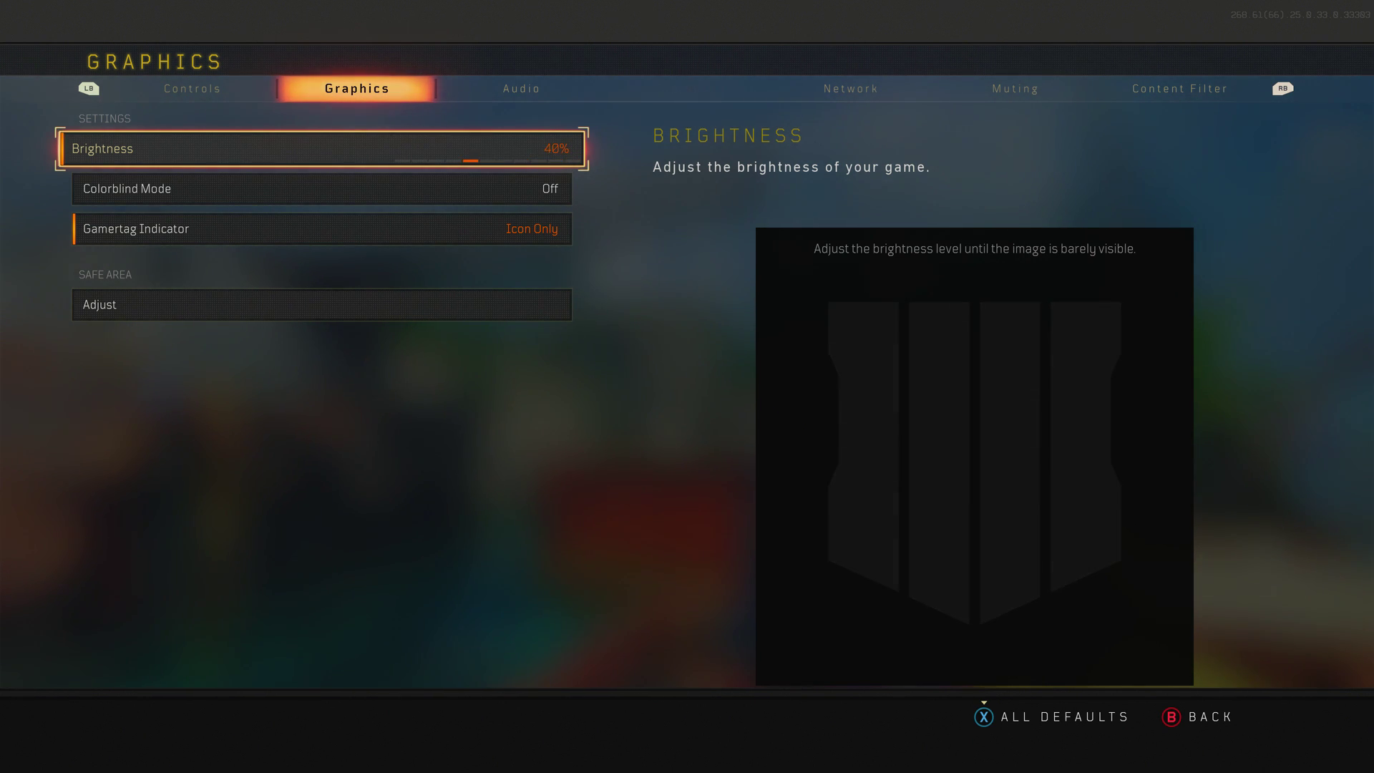
pyautogui.press('Right')
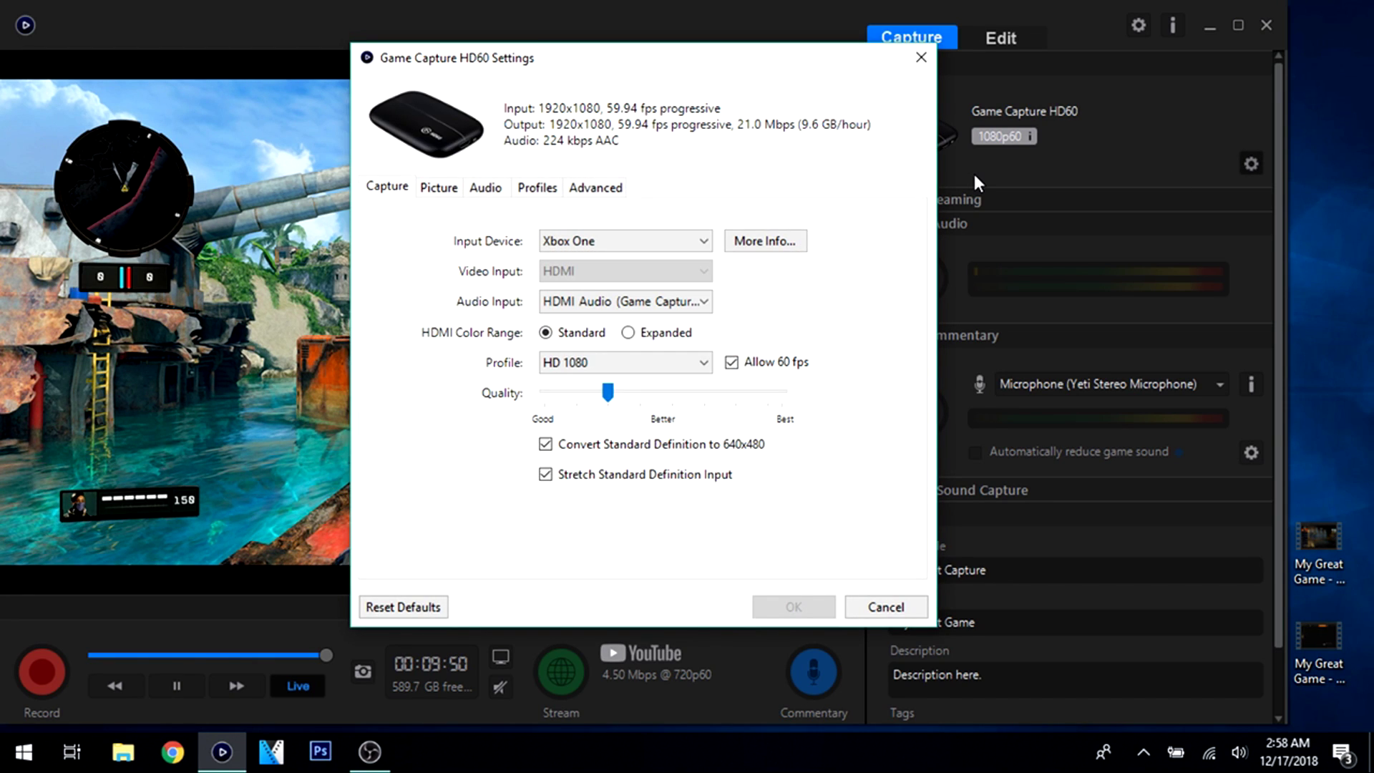
# Switch to the Game Capture HD60 settings and display the picture adjustment options.
pyautogui.click(439, 187)
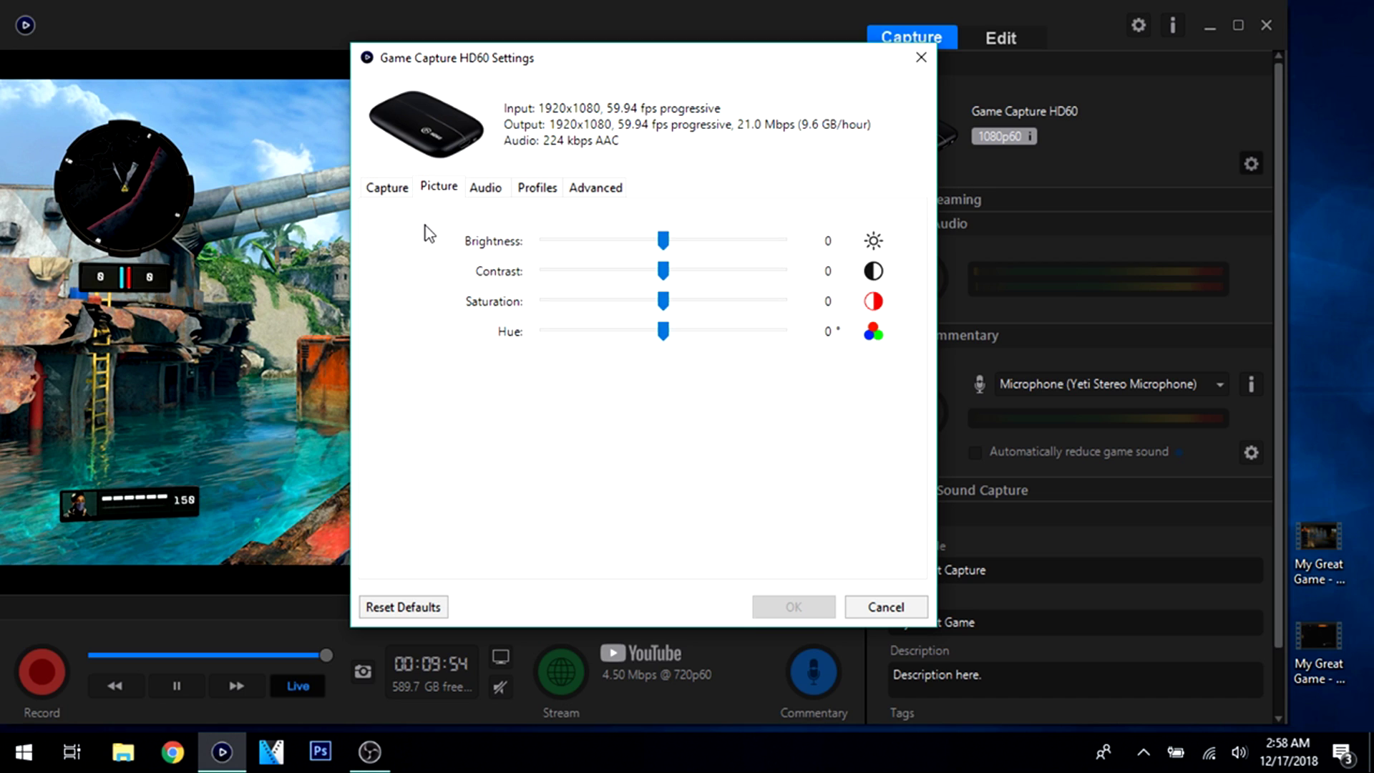